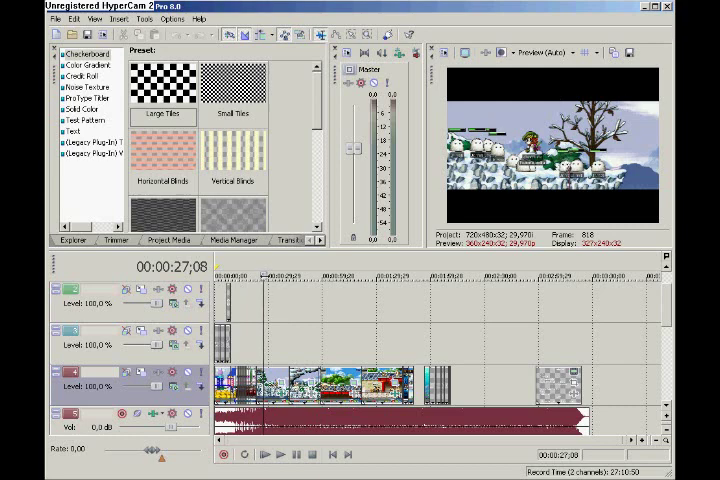
- Advance the playhead to 00:00:27;25, where the preview shows the MISS frame
key("space")
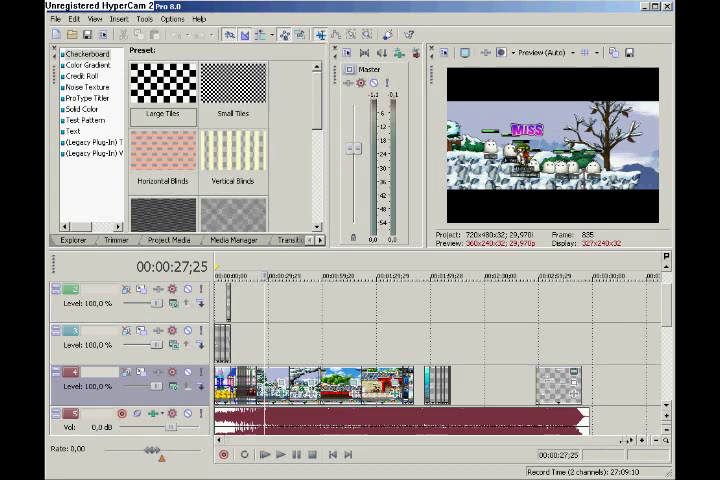
key("Up")
key("Up")
key("Up")
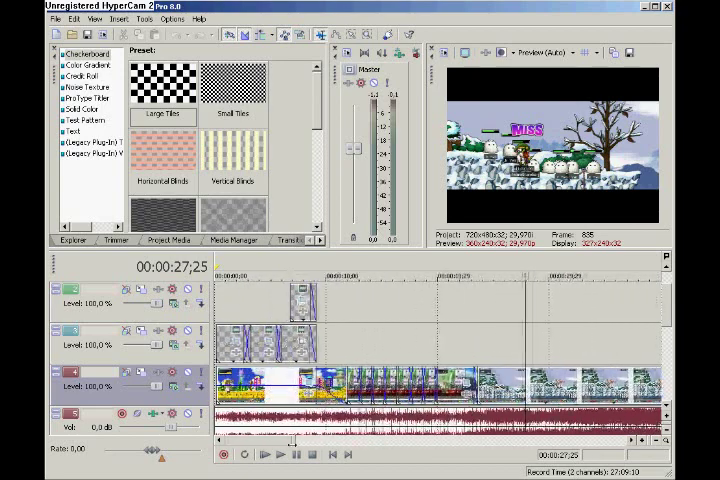
left_click_drag(292, 440, 442, 446)
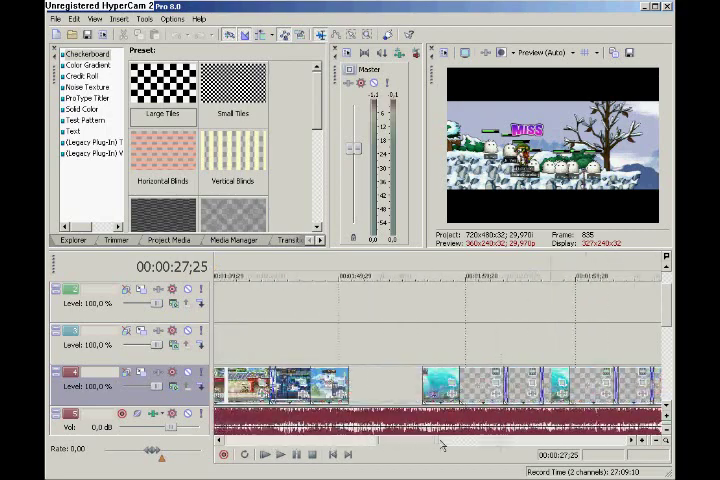
key("Down")
key("Down")
key("Down")
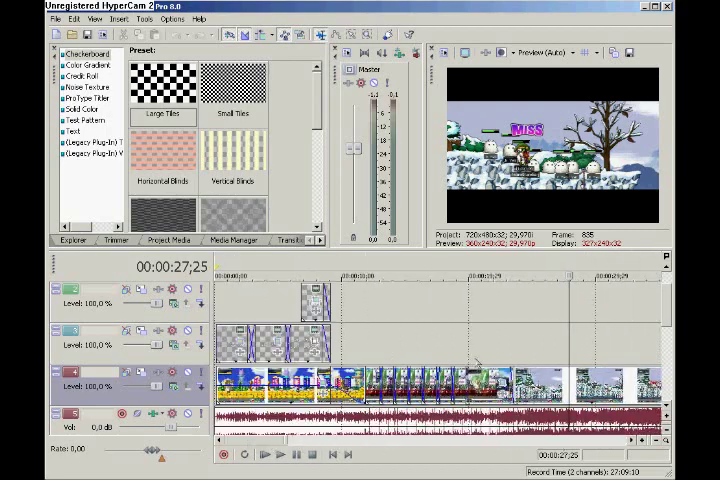
key("Up")
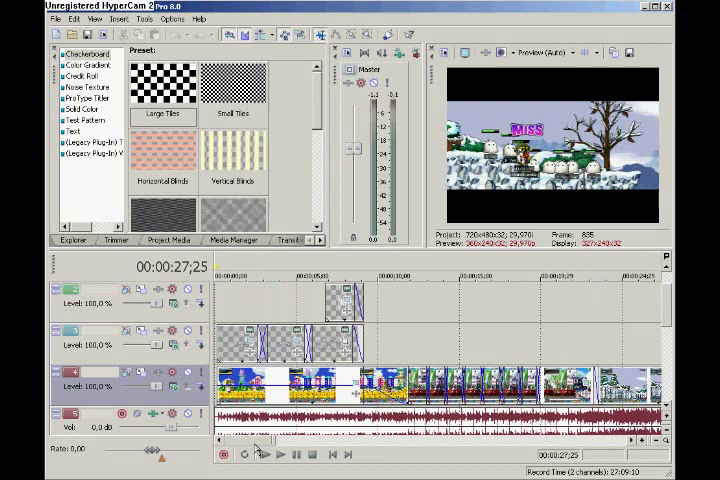
key("Down")
key("Down")
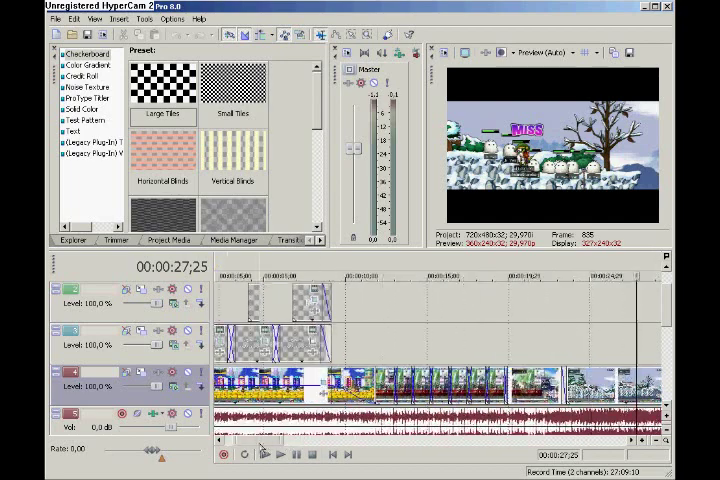
key("Down")
key("Down")
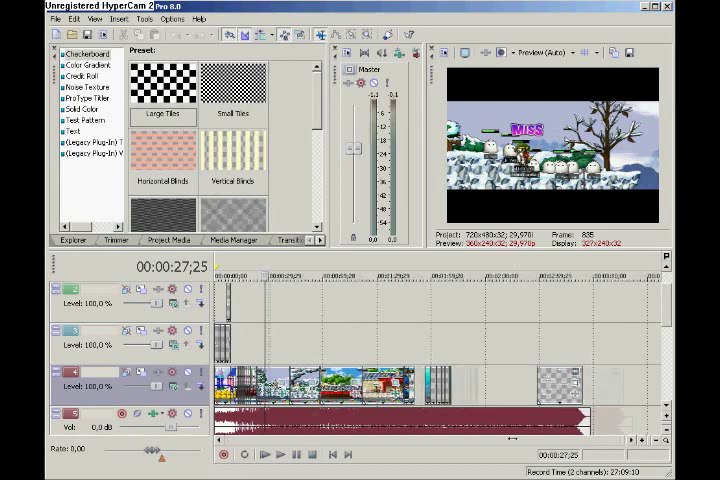
left_click_drag(622, 441, 248, 441)
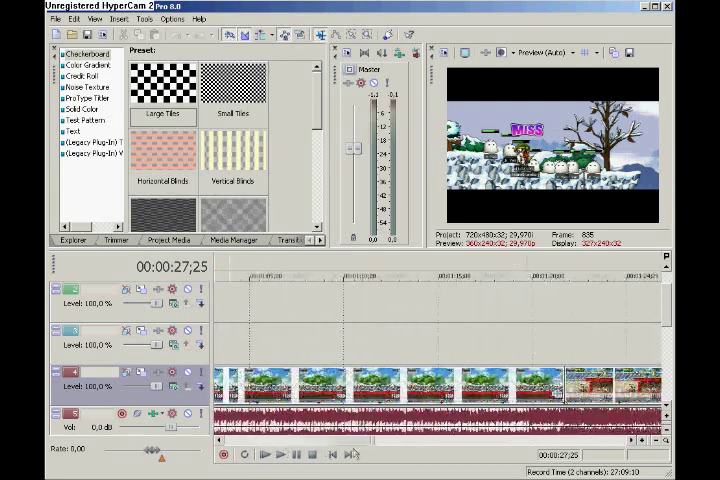
- Play from the start, zooming the timeline in and out to show the whole project, then pause at 00:00:20;10
left_click(264, 454)
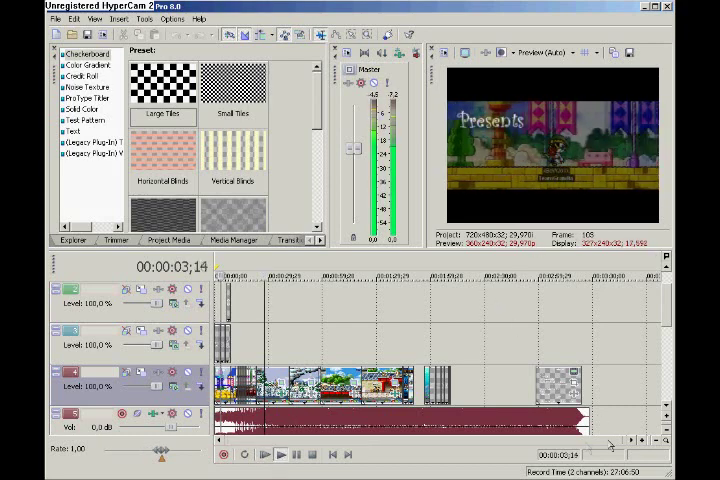
key("Up")
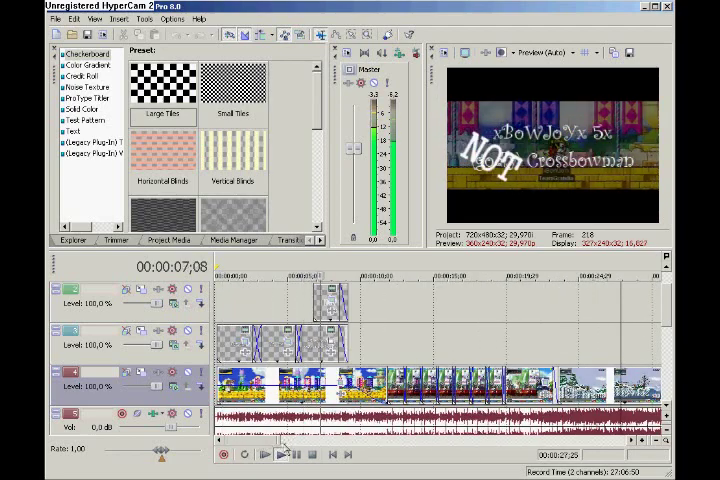
key("Down")
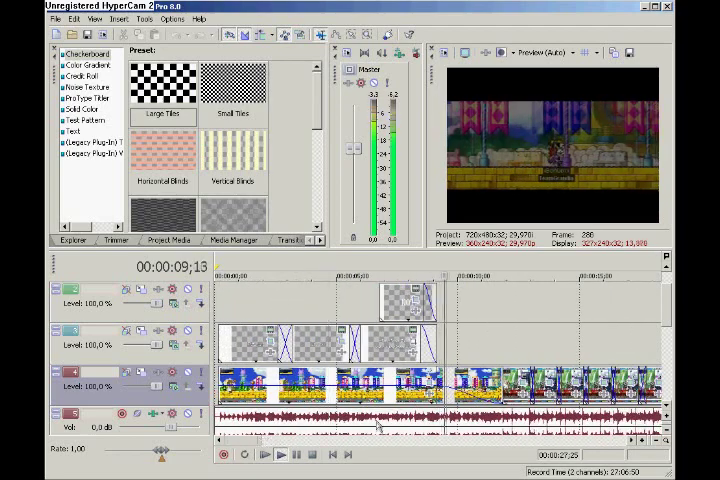
key("Up")
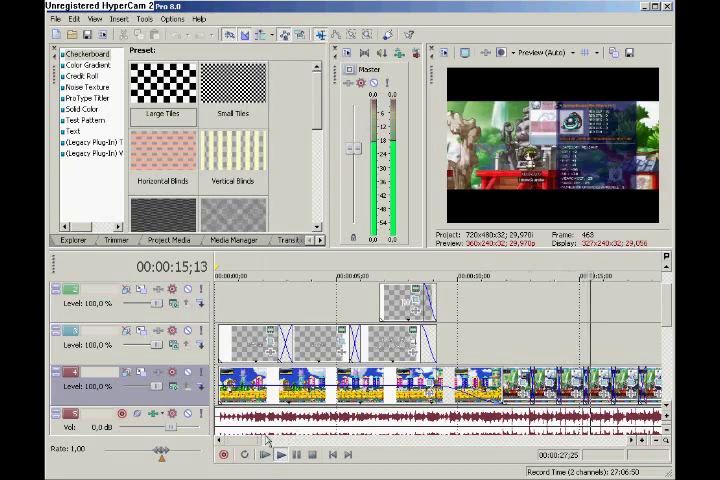
key("Down")
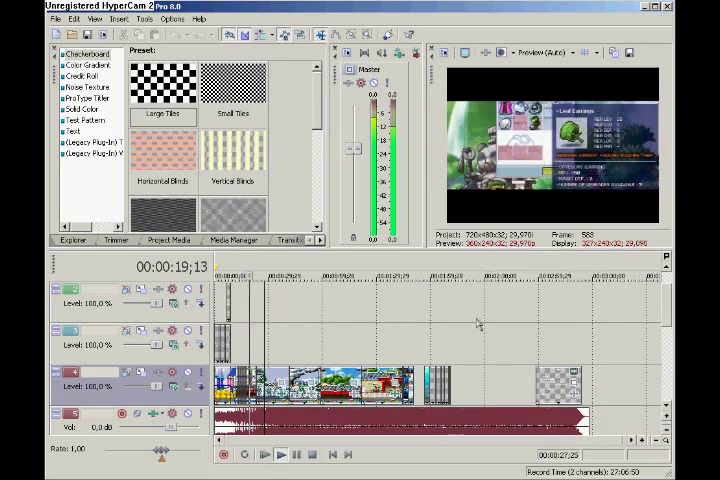
left_click(296, 455)
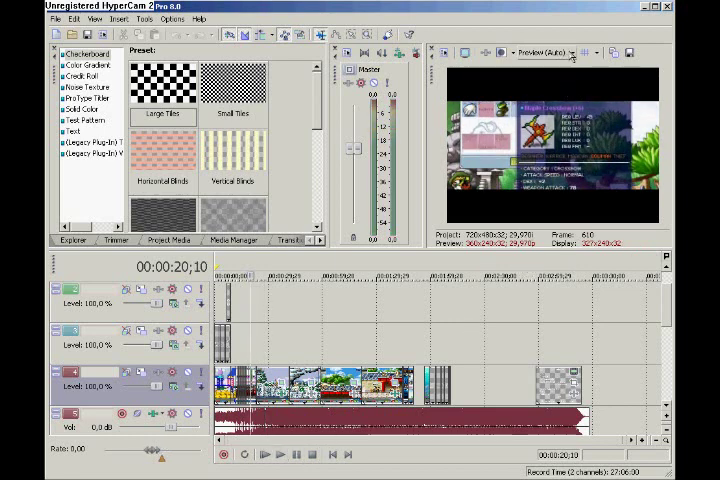
- Leave preview quality unchanged, then enlarge the dock area and widen the mixer, shrinking the preview to 163x120
left_click(572, 53)
mouse_move(548, 80)
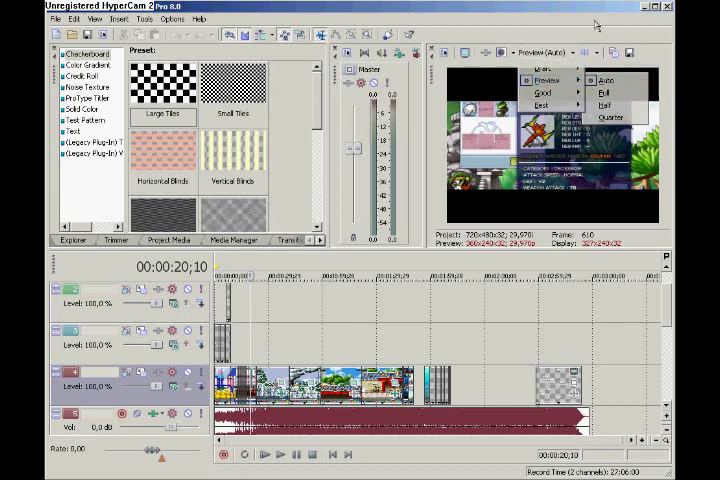
left_click(612, 118)
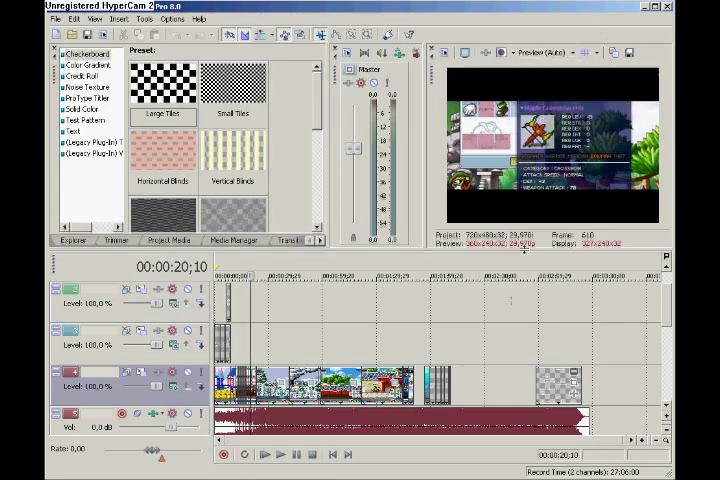
left_click_drag(522, 252, 522, 315)
mouse_move(423, 207)
left_mouse_down()
mouse_move(540, 214)
mouse_move(528, 214)
left_mouse_up()
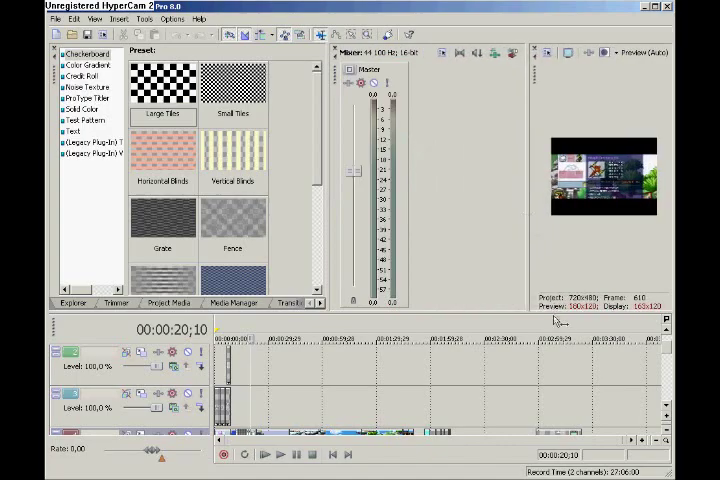
- Resize the timeline, mixer and preview panes to restore a 327x240 preview, then replay from the start
mouse_move(558, 318)
left_mouse_down()
mouse_move(574, 233)
mouse_move(563, 241)
left_mouse_up()
left_click_drag(527, 205, 385, 205)
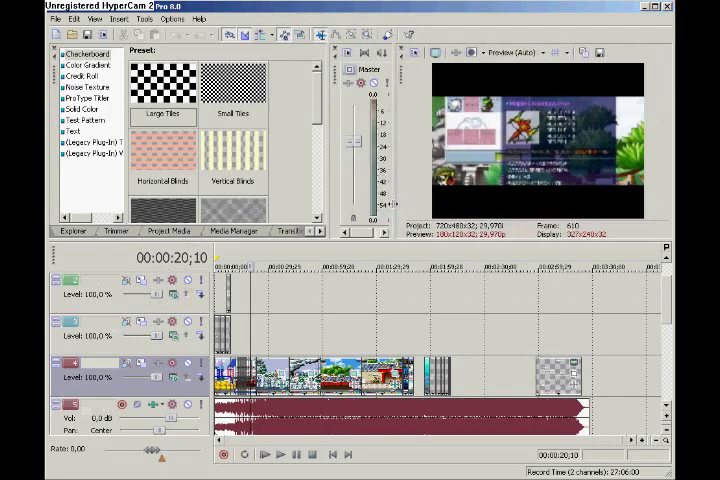
left_click_drag(485, 247, 485, 260)
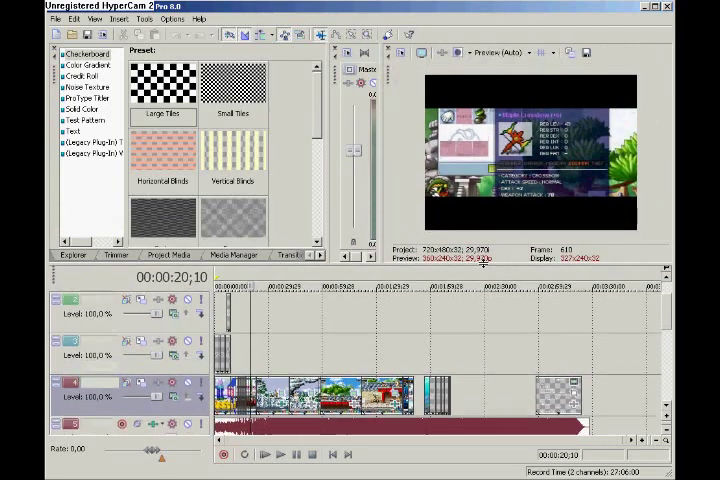
left_click_drag(382, 189, 432, 192)
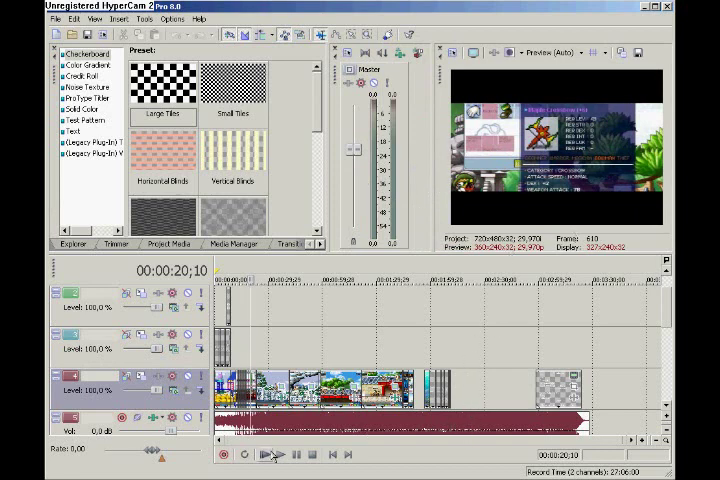
left_click(267, 455)
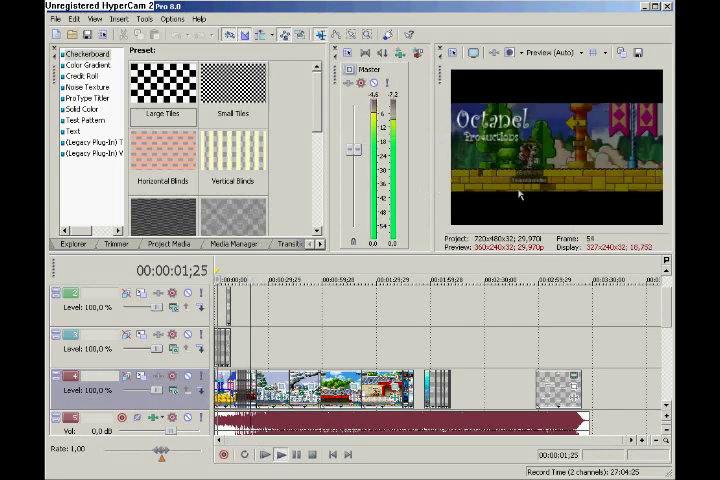
- Stop playback, switch preview quality to Best (Auto), and replay the project from the start
key("space")
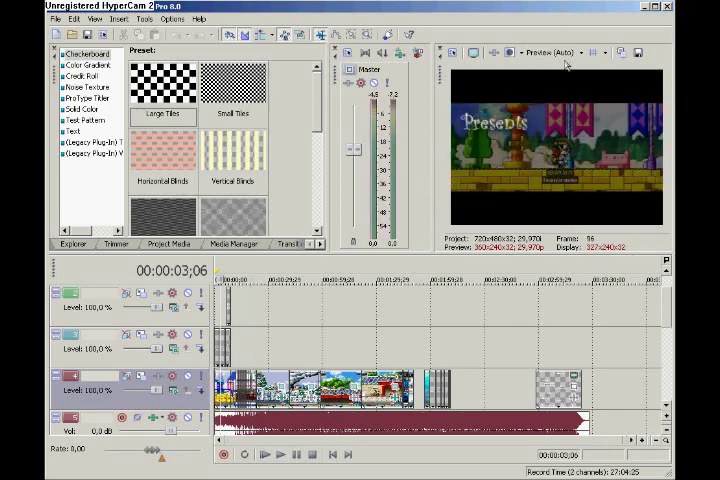
left_click(565, 53)
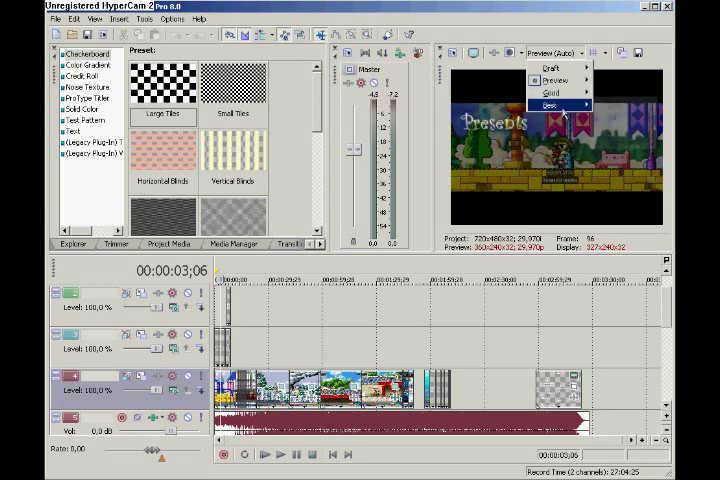
left_click(614, 112)
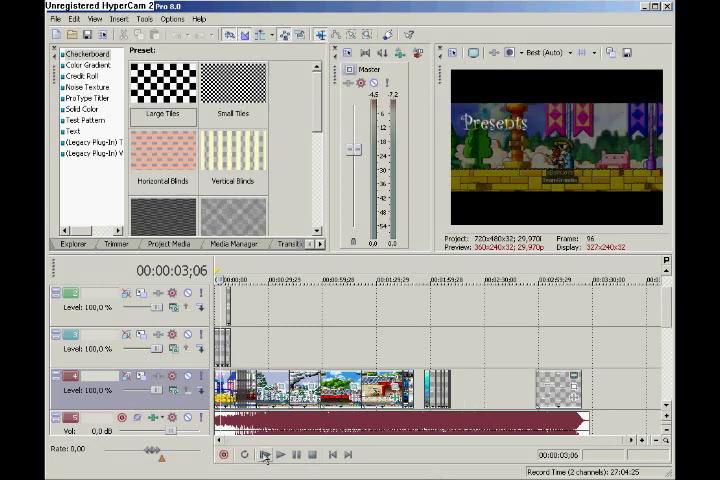
left_click(265, 455)
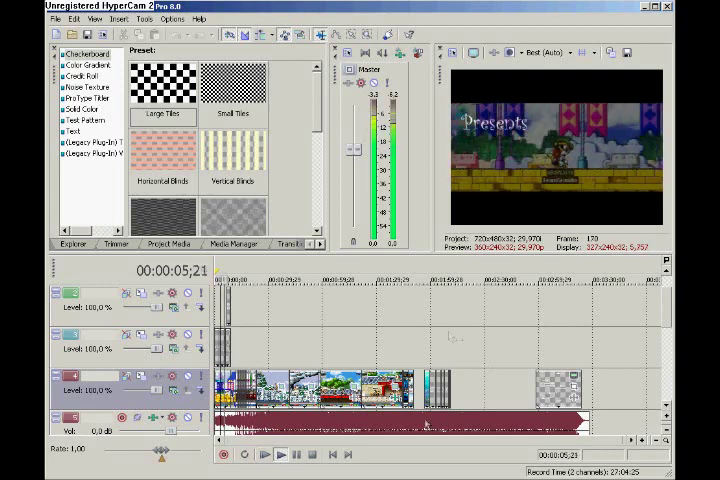
- Pause, switch preview quality to Preview (Auto), then play and pause at 00:00:12;28
left_click(297, 454)
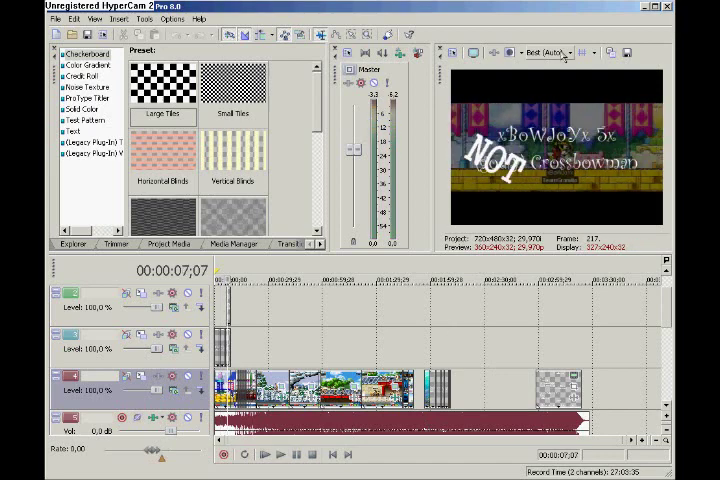
left_click(570, 53)
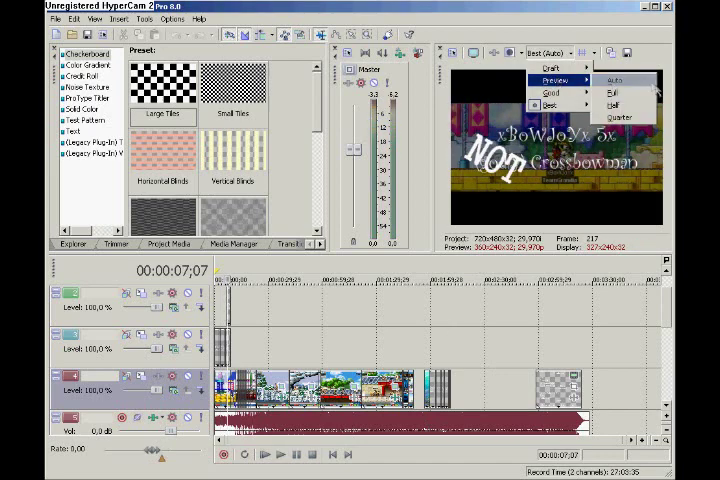
left_click(614, 80)
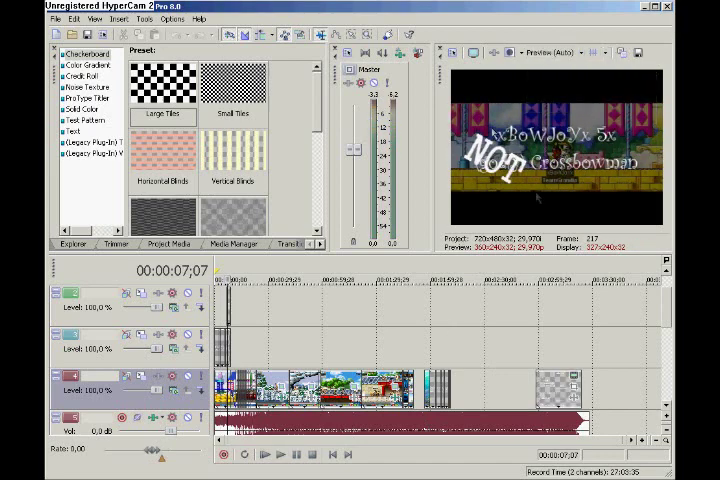
left_click(271, 456)
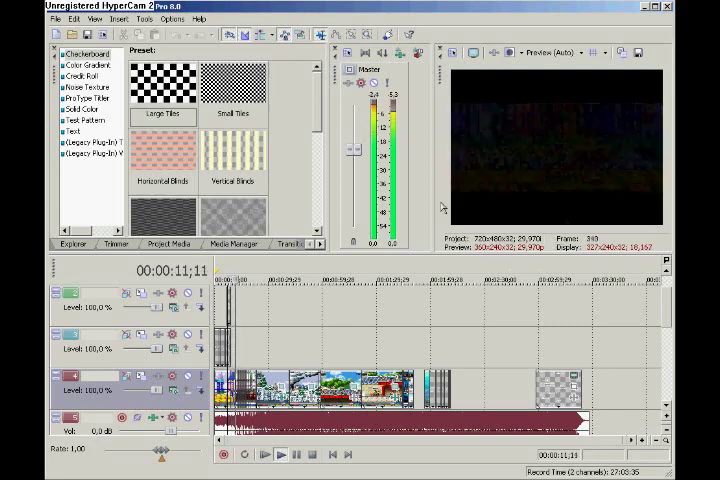
left_click(298, 454)
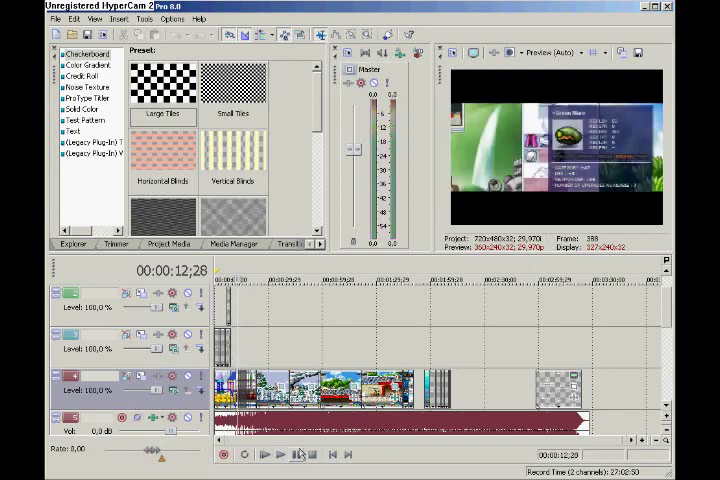